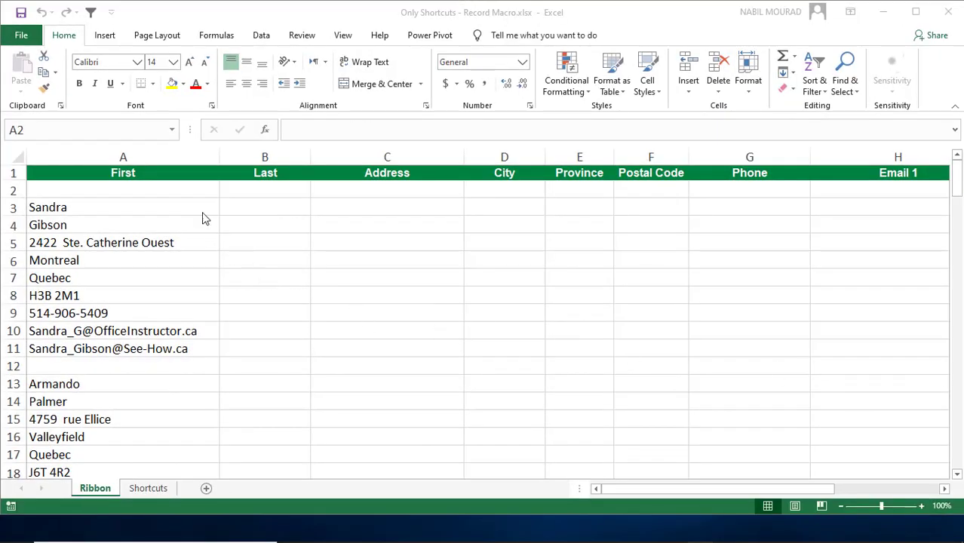
Step: Select cell A2 and enable the Developer tab in Excel's ribbon customization options
{"action": "left_click", "coordinate": [174, 189]}
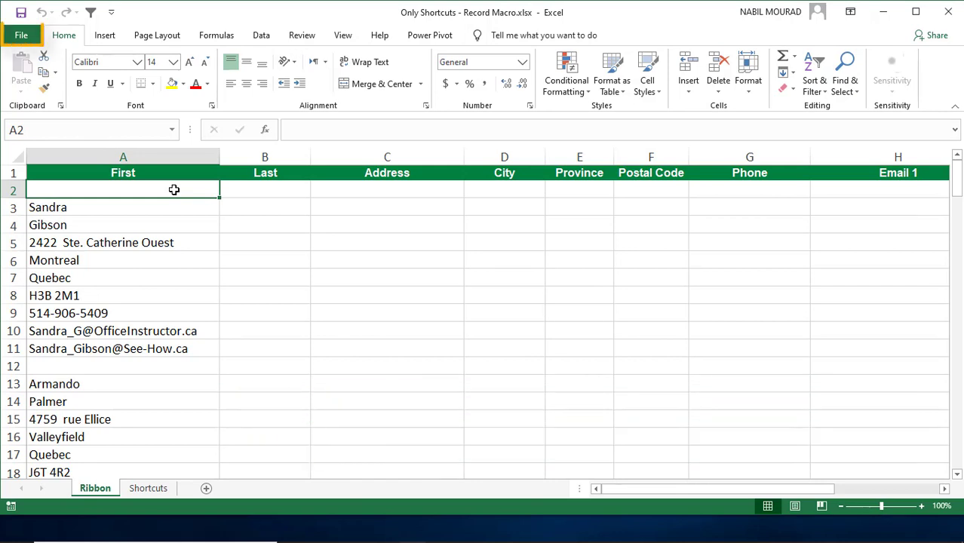
{"action": "left_click", "coordinate": [25, 36]}
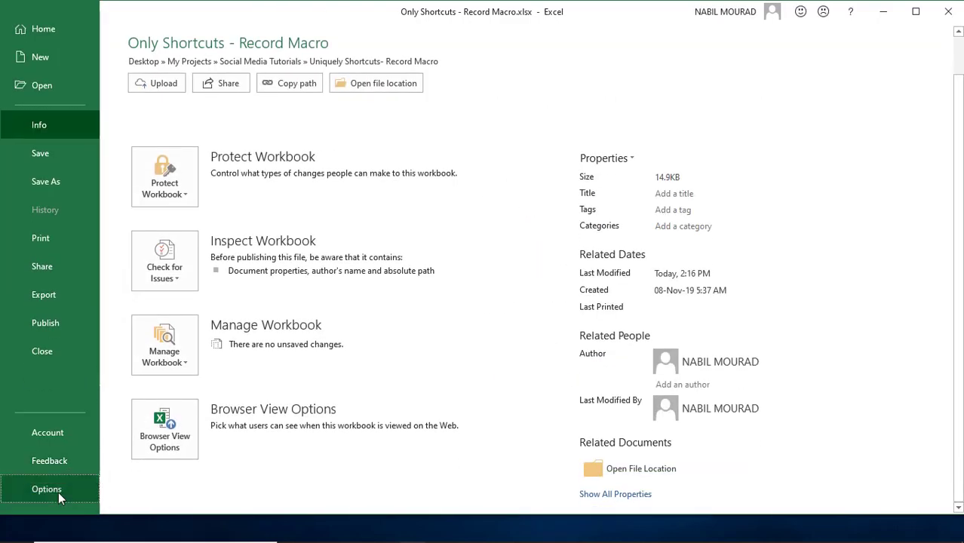
{"action": "left_click", "coordinate": [62, 494]}
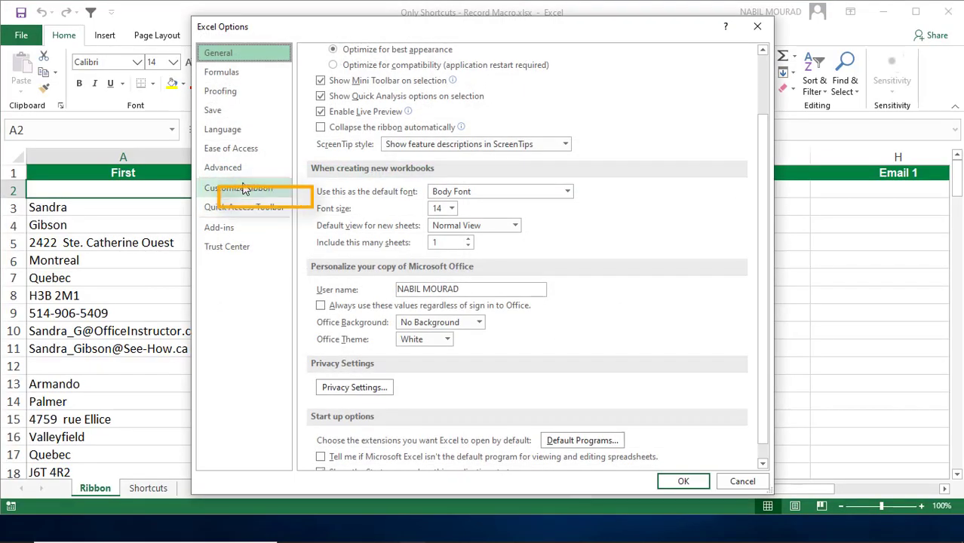
{"action": "left_click", "coordinate": [243, 188]}
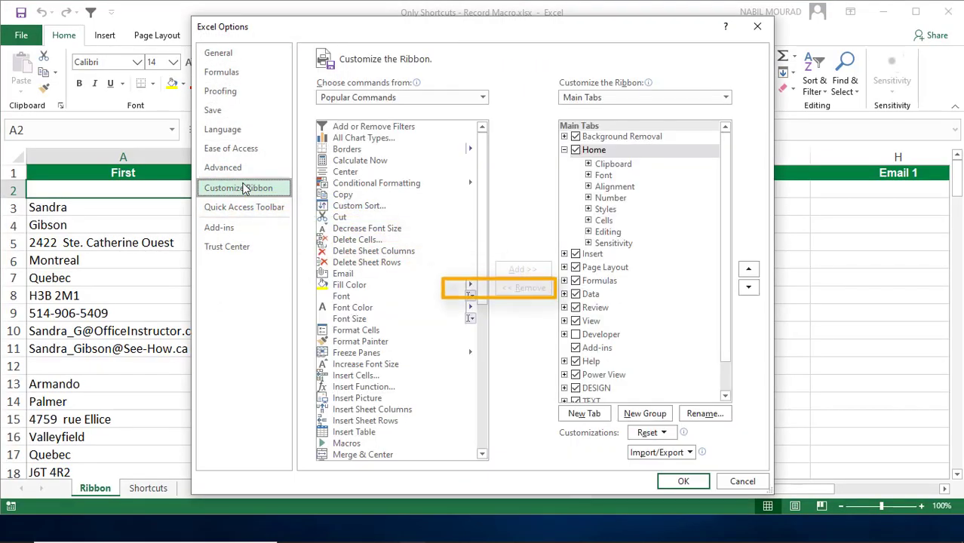
{"action": "left_click", "coordinate": [575, 334]}
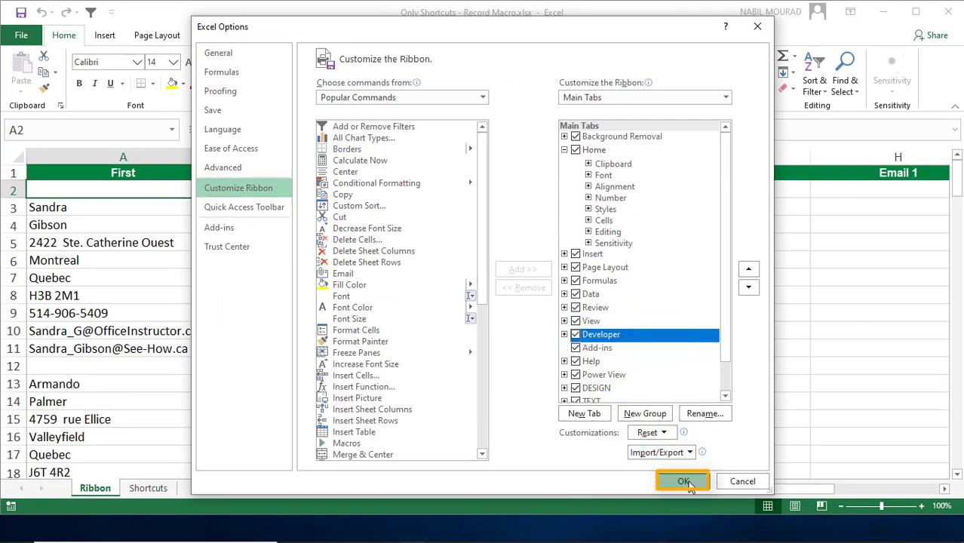
{"action": "key", "text": "Return"}
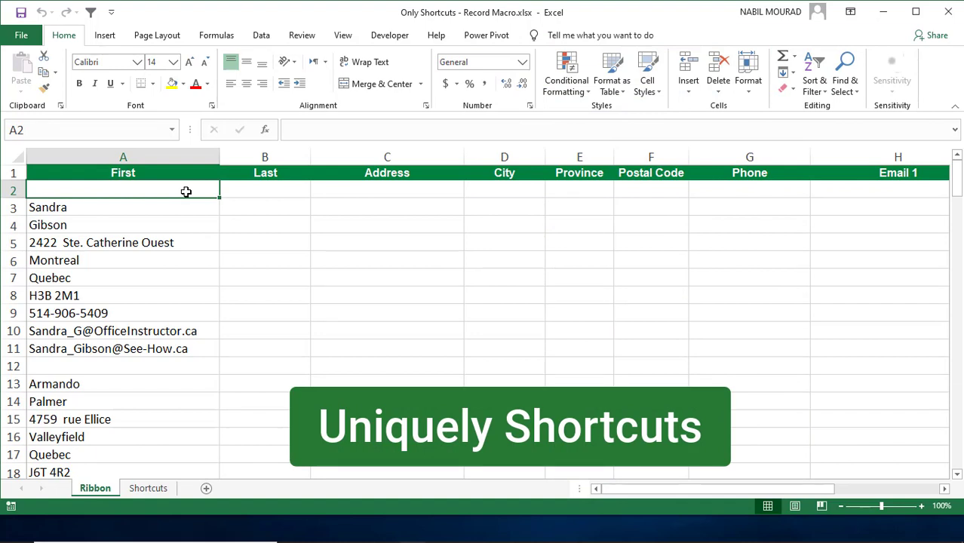
Step: Turn on relative references and start recording a macro named FixMyRecords with shortcut key Ctrl+Shift+P, stored in This Workbook
{"action": "left_click", "coordinate": [377, 42]}
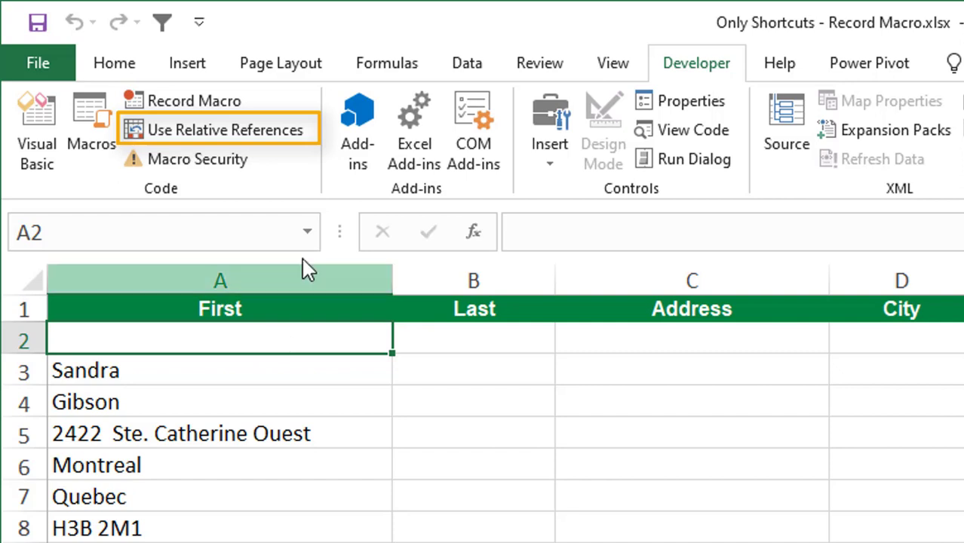
{"action": "left_click", "coordinate": [265, 136]}
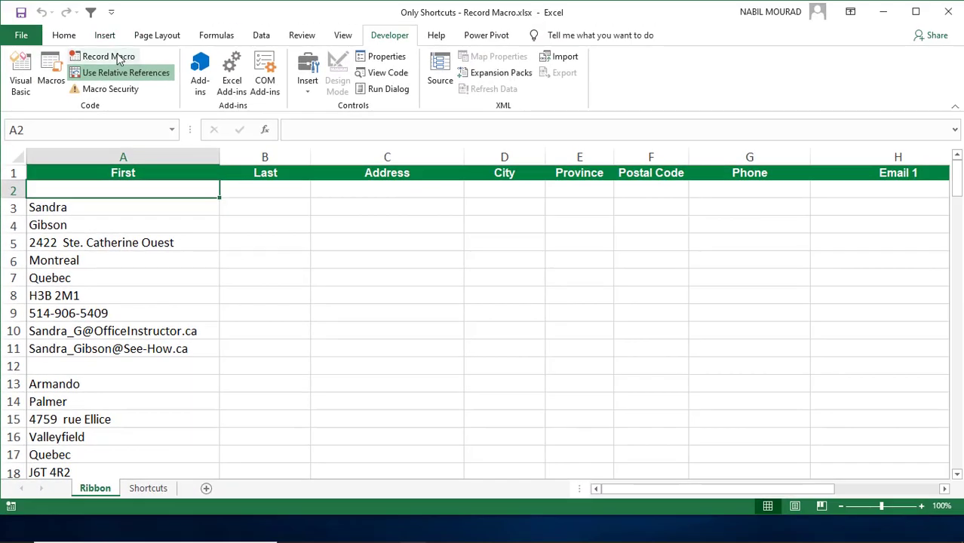
{"action": "left_click", "coordinate": [109, 57]}
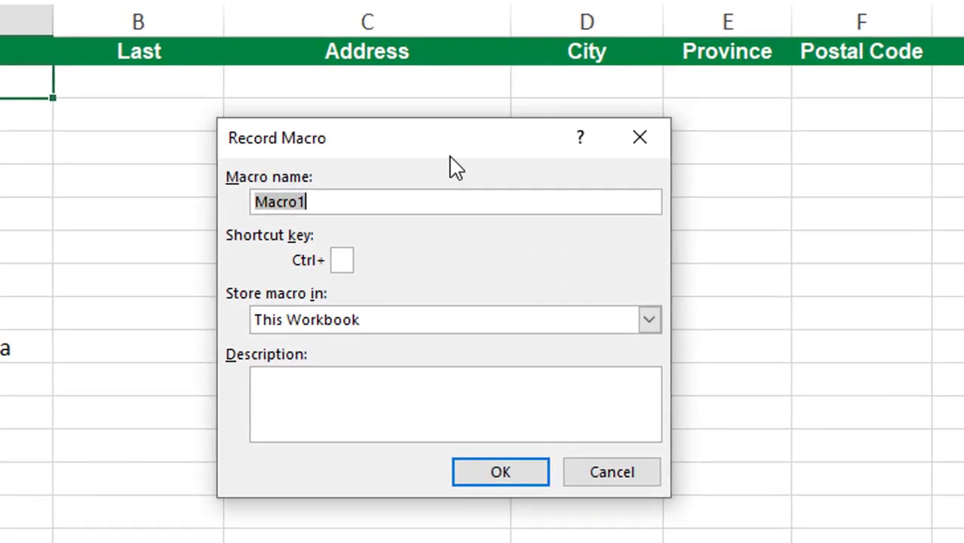
{"action": "type", "text": "FixMyRecords"}
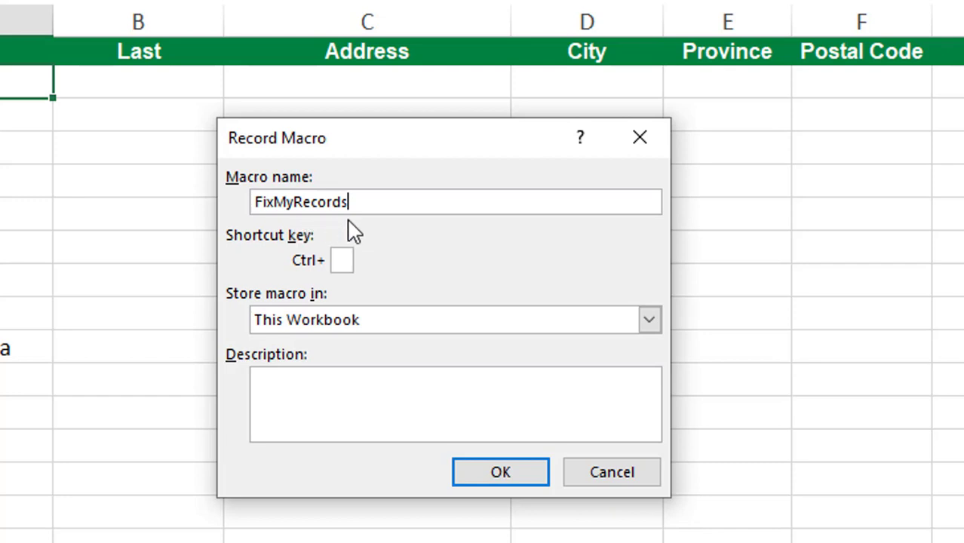
{"action": "left_click", "coordinate": [345, 261]}
{"action": "type", "text": "P"}
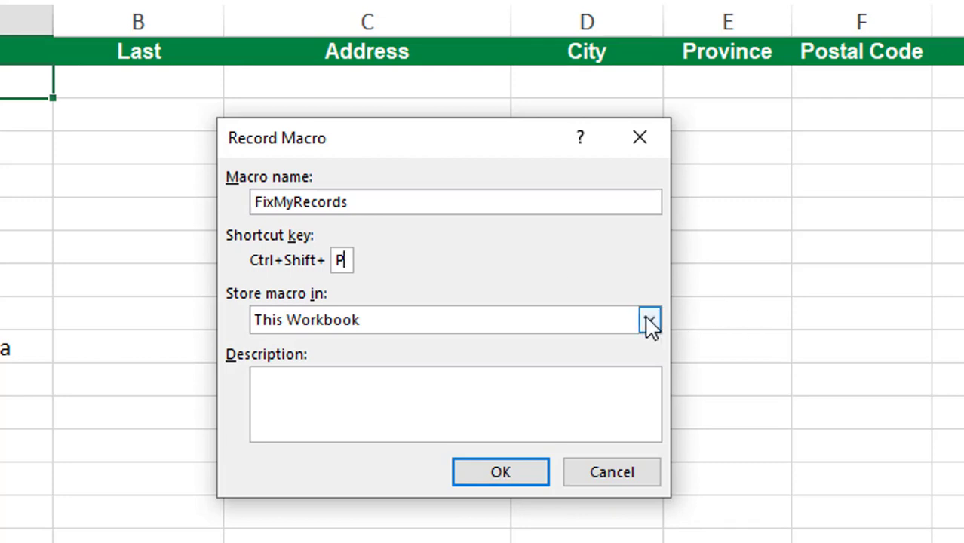
{"action": "left_click", "coordinate": [649, 321]}
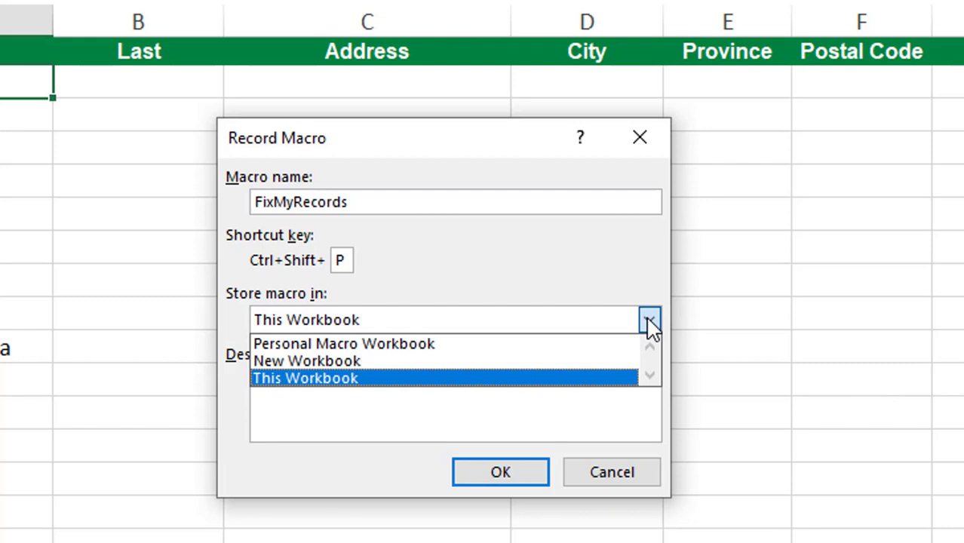
{"action": "left_click", "coordinate": [649, 321]}
{"action": "left_click", "coordinate": [296, 387]}
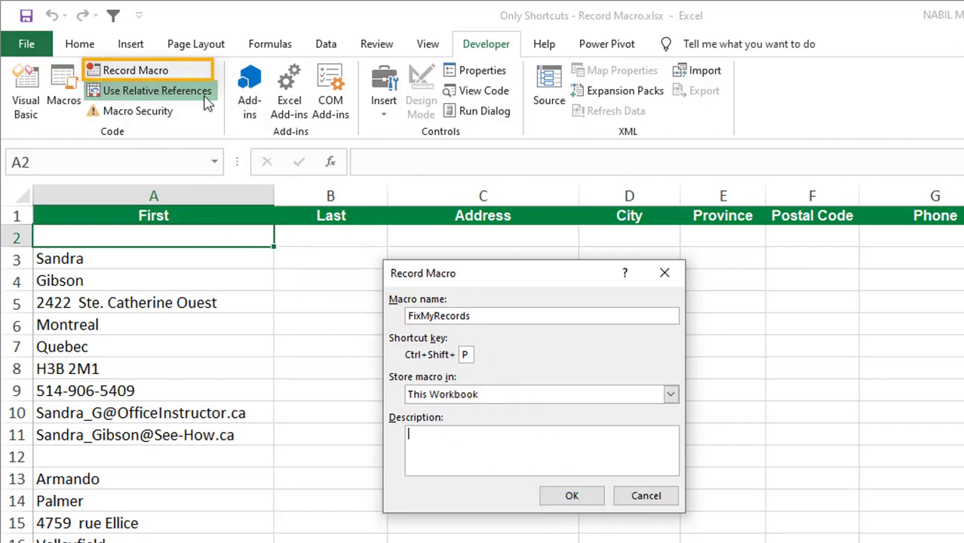
{"action": "left_click", "coordinate": [569, 497]}
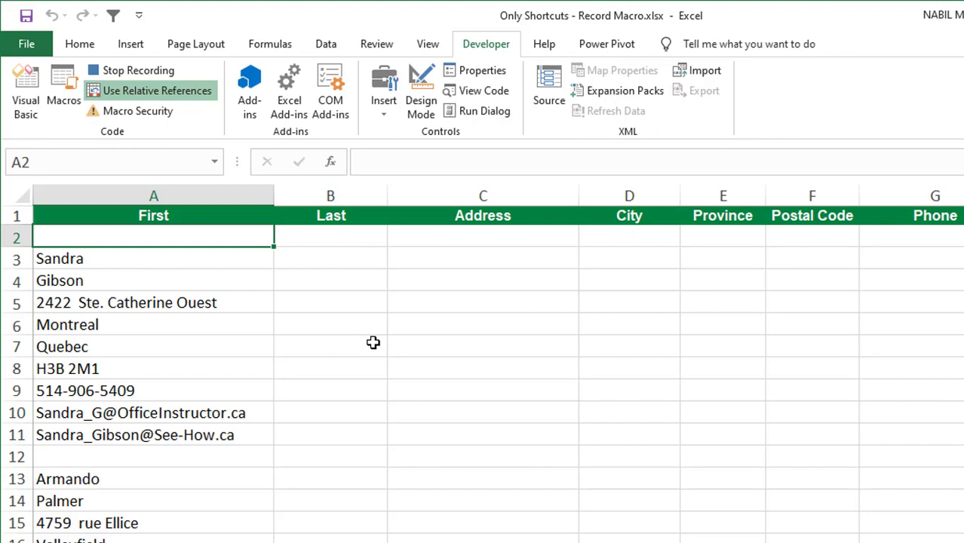
Step: Copy the first contact record in A3:A11 and paste it transposed into the row starting at cell A2
{"action": "left_click", "coordinate": [117, 258]}
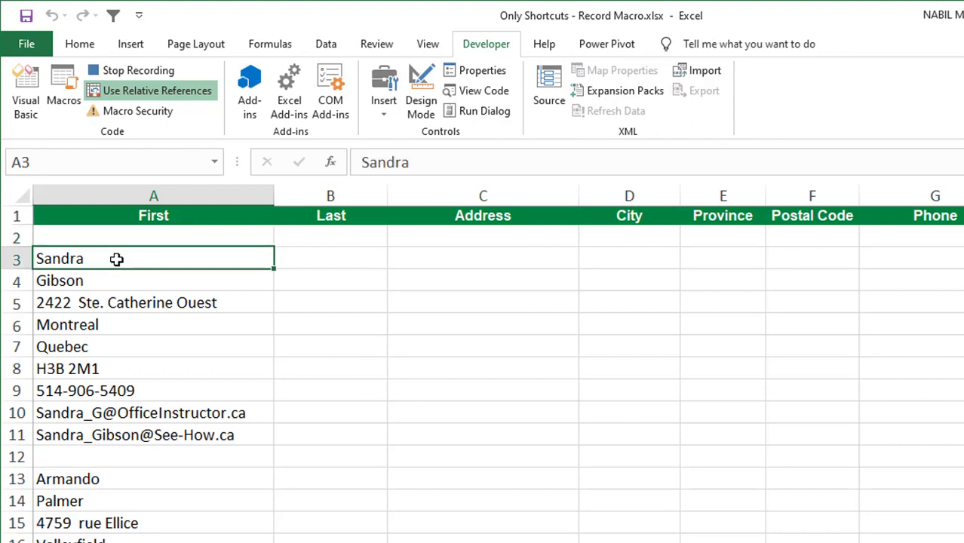
{"action": "scroll", "coordinate": [117, 259], "scroll_direction": "down", "scroll_amount": 1}
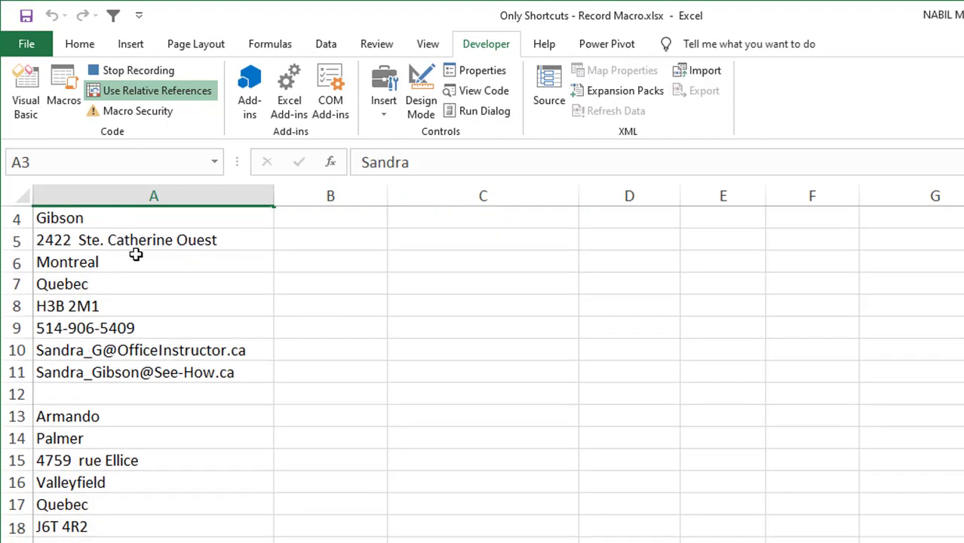
{"action": "scroll", "coordinate": [163, 252], "scroll_direction": "up", "scroll_amount": 1}
{"action": "left_click_drag", "start_coordinate": [163, 256], "coordinate": [149, 435]}
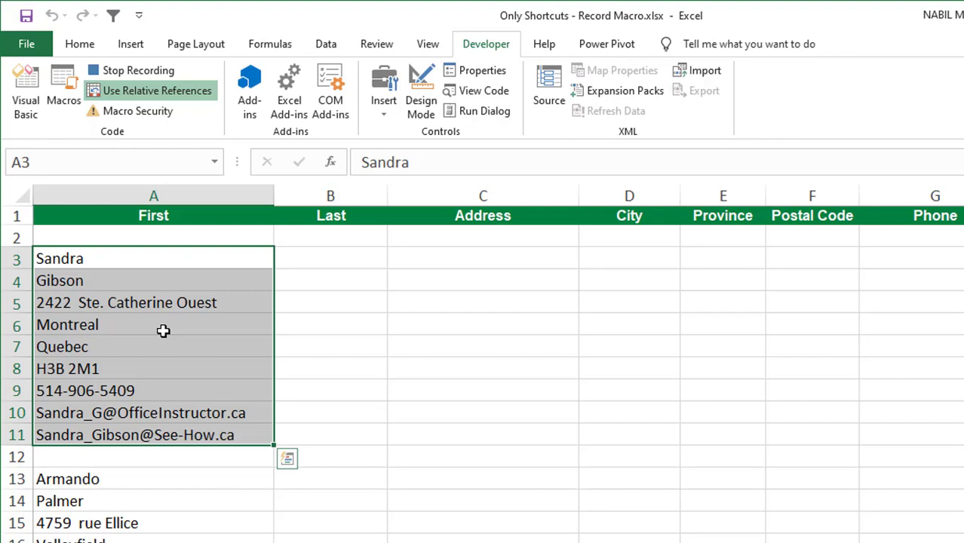
{"action": "left_click", "coordinate": [91, 43]}
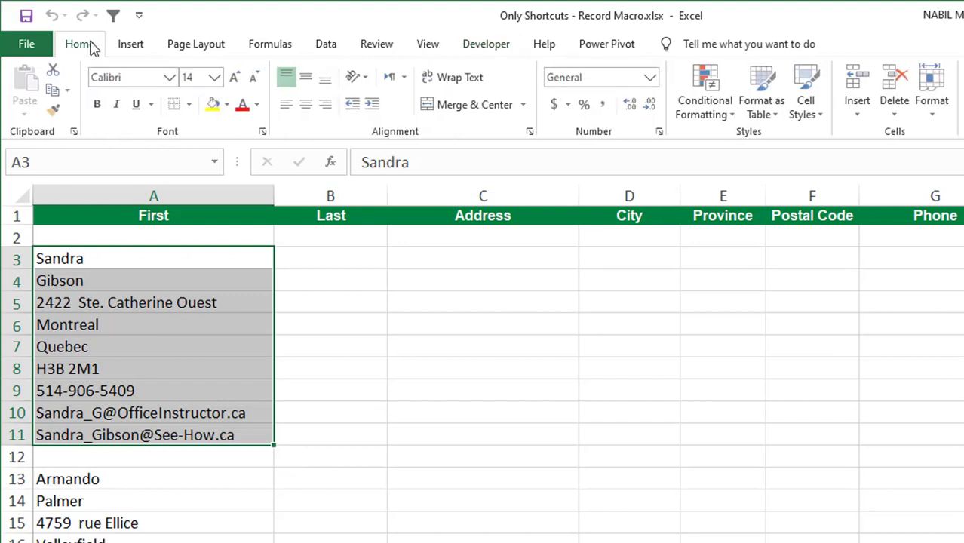
{"action": "left_click", "coordinate": [57, 90]}
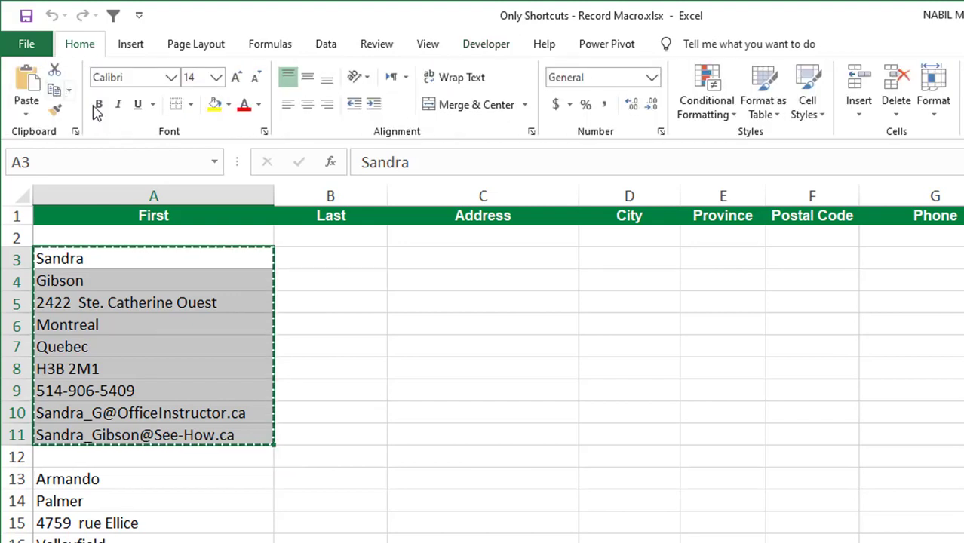
{"action": "left_click", "coordinate": [161, 239]}
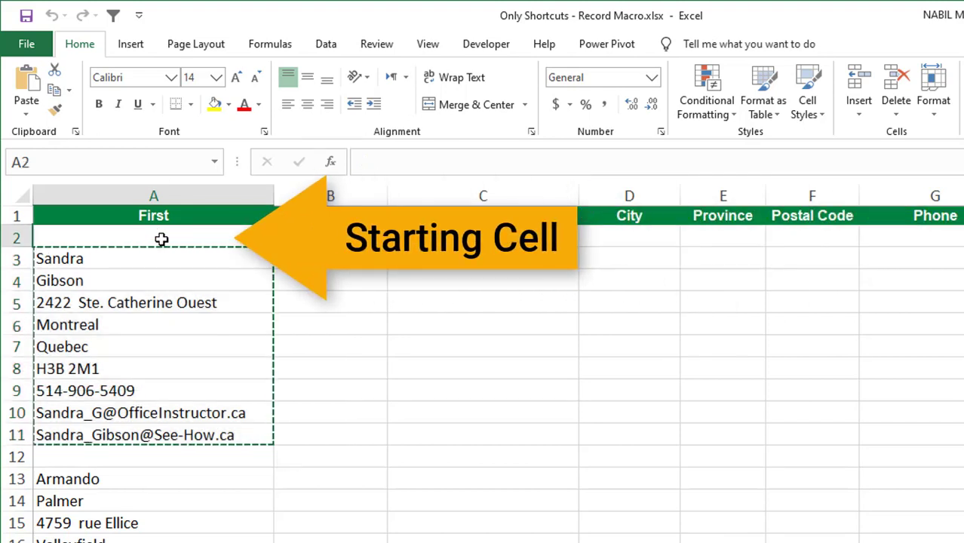
{"action": "left_click", "coordinate": [28, 117]}
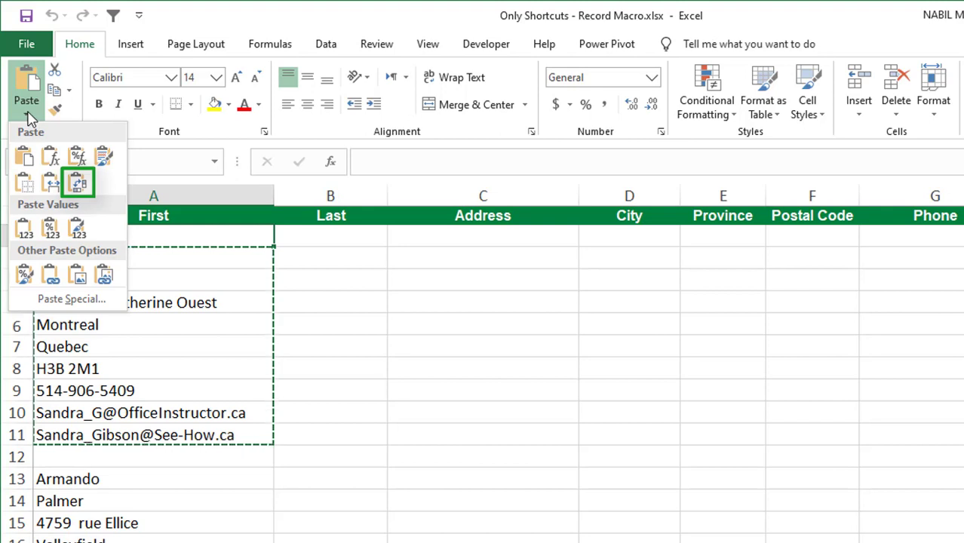
{"action": "left_click", "coordinate": [80, 185]}
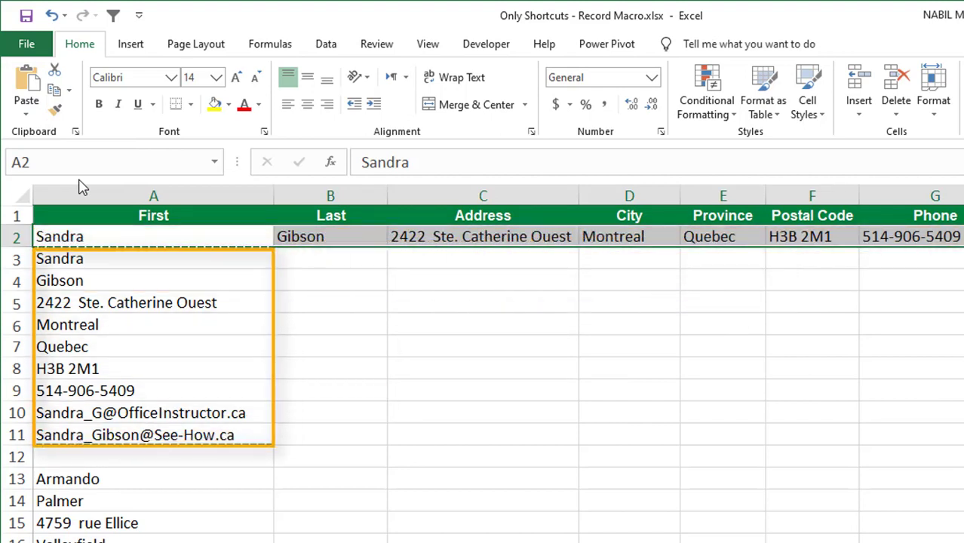
Step: Delete rows 3 to 11 and stop the macro recording with the empty cell A3 selected
{"action": "left_click", "coordinate": [13, 258]}
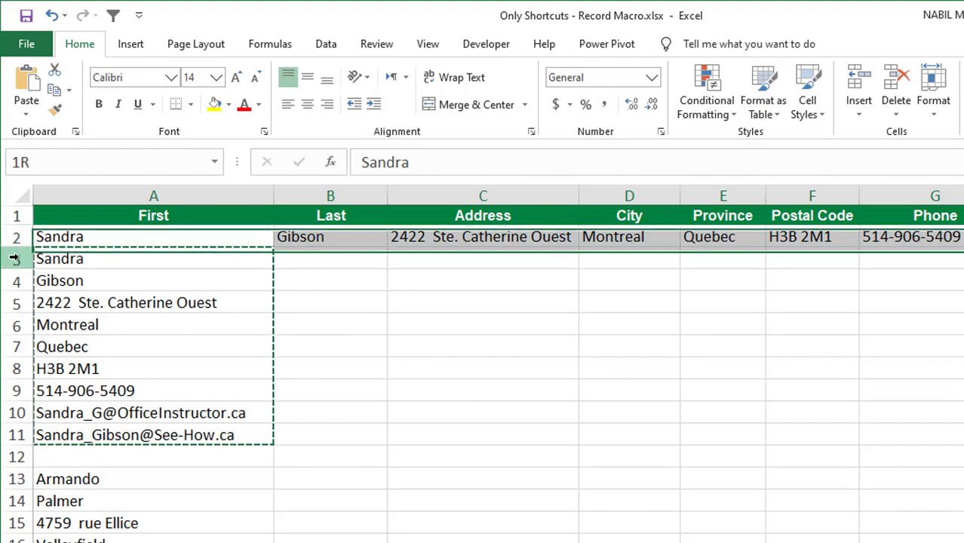
{"action": "left_click_drag", "start_coordinate": [13, 258], "coordinate": [6, 431]}
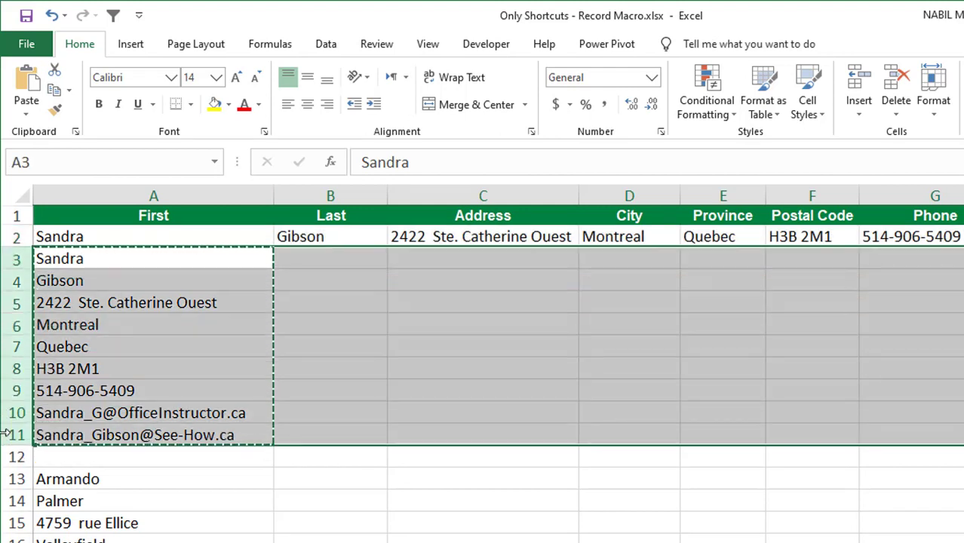
{"action": "right_click", "coordinate": [18, 325]}
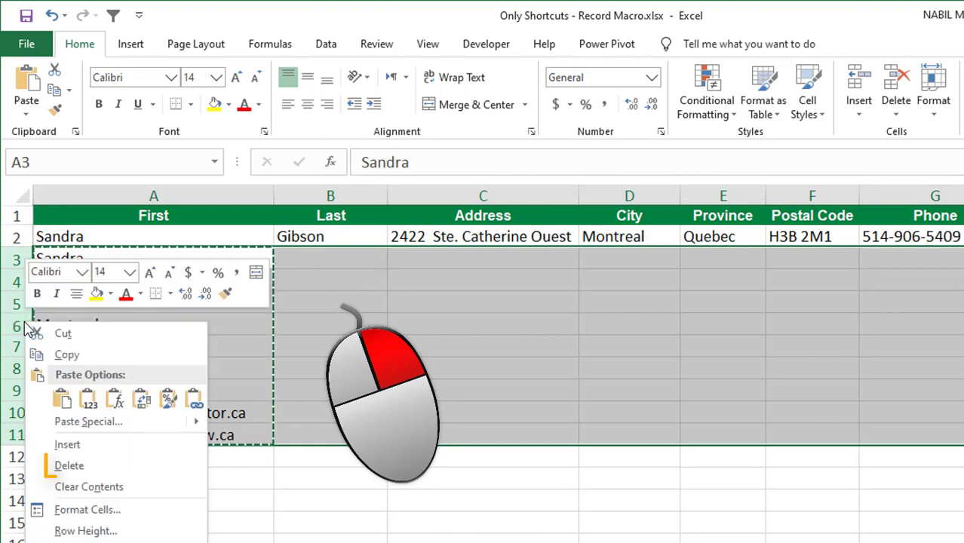
{"action": "left_click", "coordinate": [69, 466]}
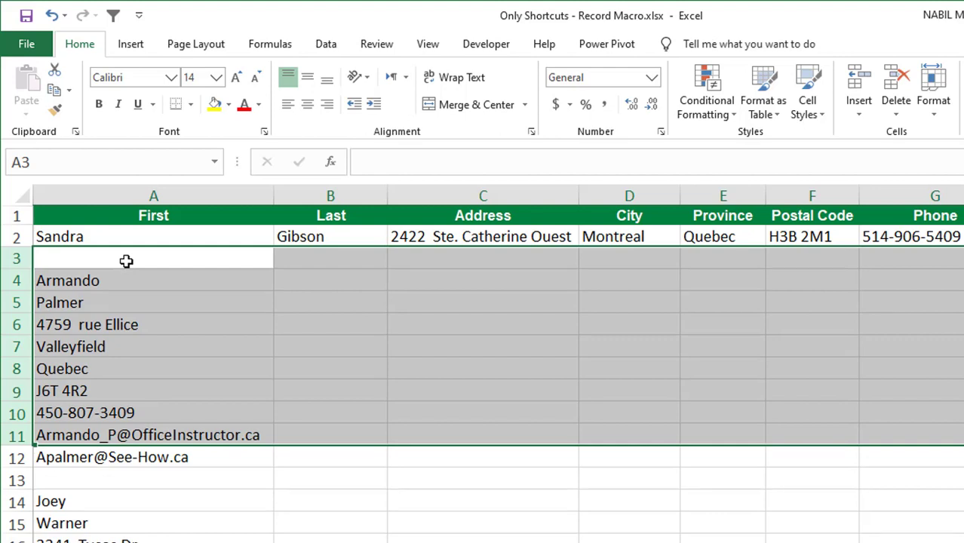
{"action": "left_click", "coordinate": [126, 261]}
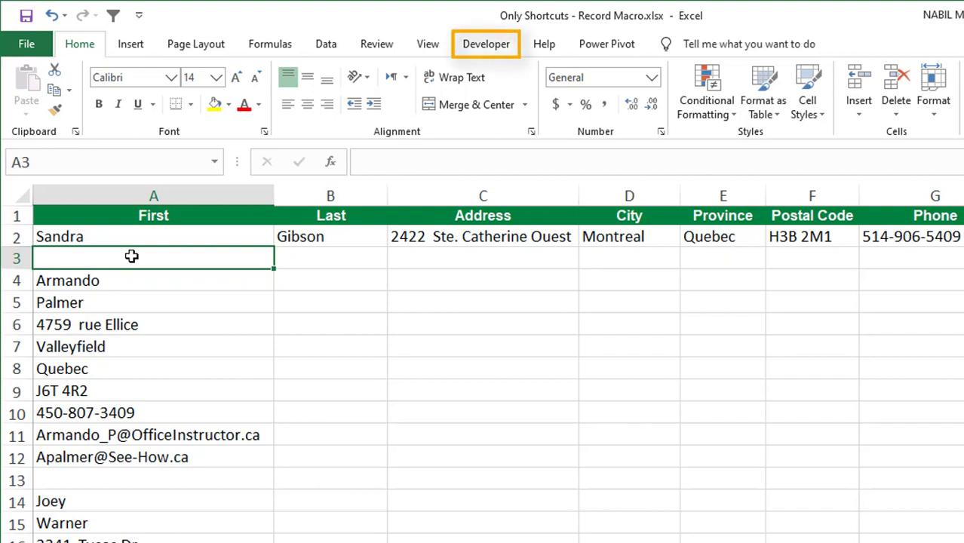
{"action": "left_click", "coordinate": [493, 48]}
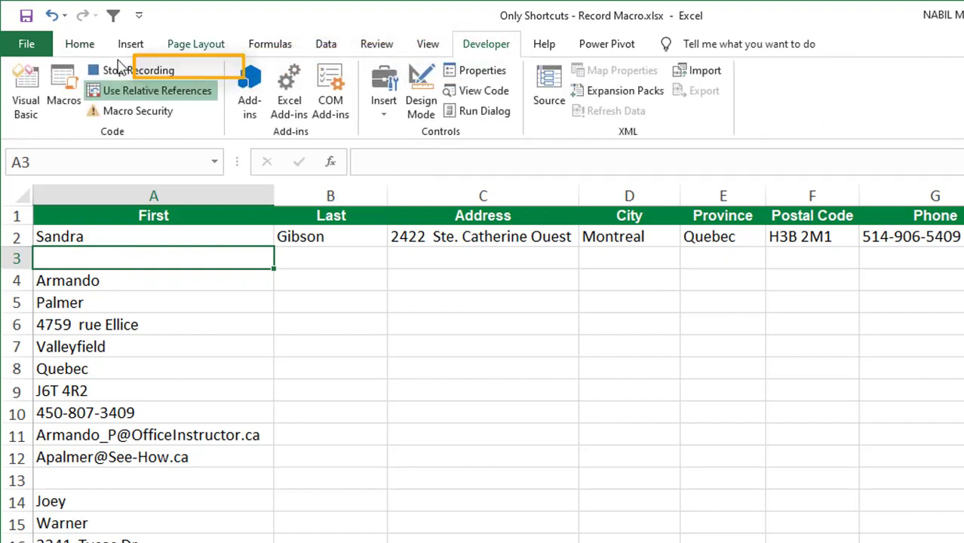
{"action": "left_click", "coordinate": [121, 70]}
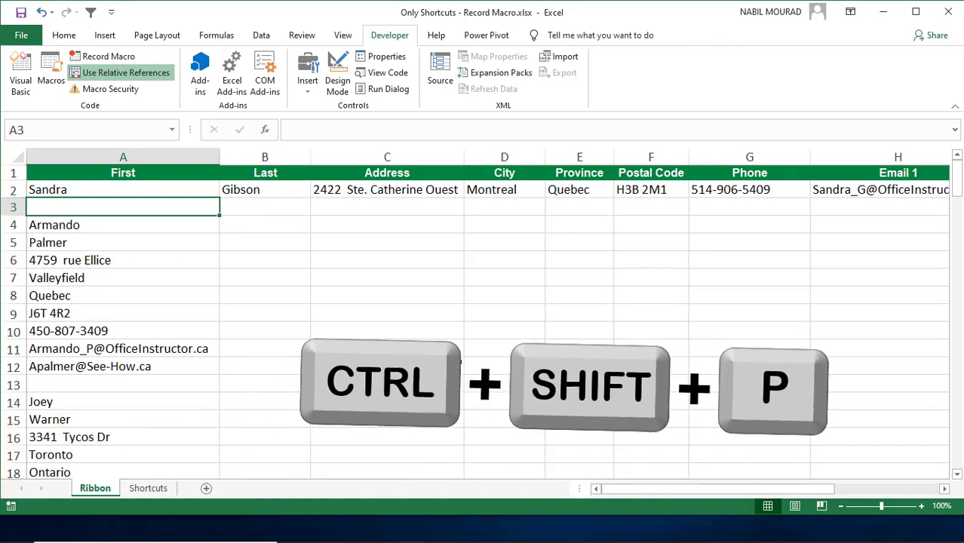
Step: Run the FixMyRecords macro repeatedly from cell A3 to turn the remaining stacked contact records into single rows
{"action": "key", "text": "ctrl+shift+p"}
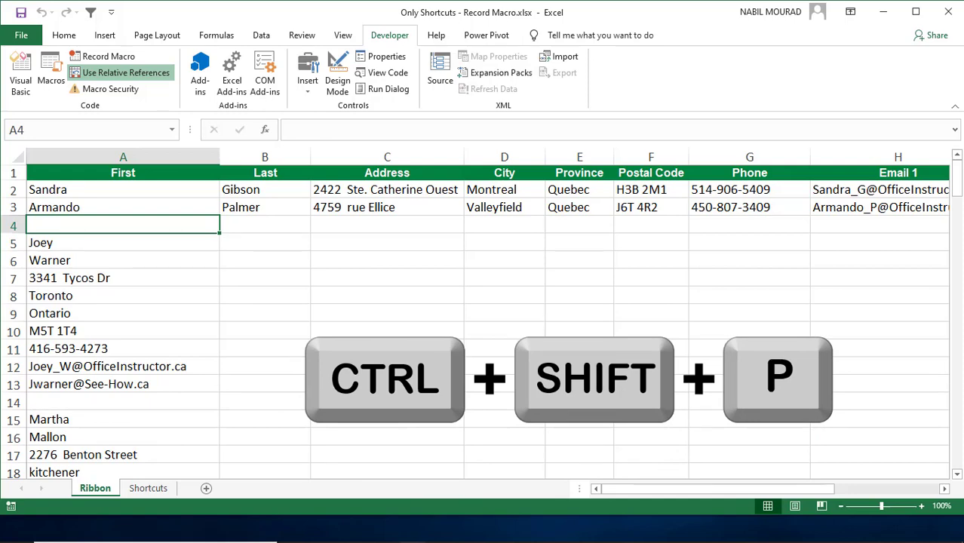
{"action": "key", "text": "ctrl+shift+p"}
{"action": "key", "text": "ctrl+shift+p"}
{"action": "key", "text": "ctrl+shift+p"}
{"action": "key", "text": "ctrl+shift+p"}
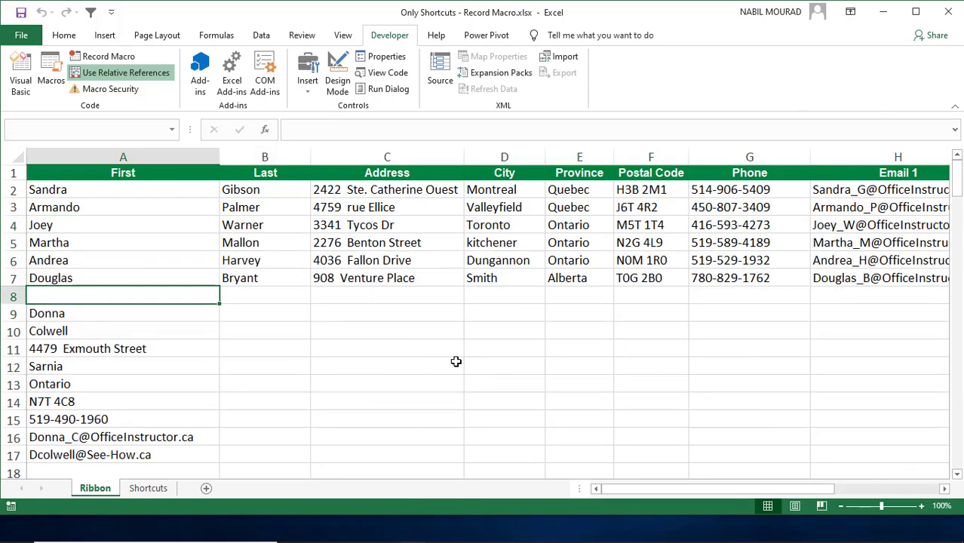
{"action": "key", "text": "ctrl+shift+p"}
{"action": "key", "text": "ctrl+shift+t"}
{"action": "key", "text": "ctrl+shift+t"}
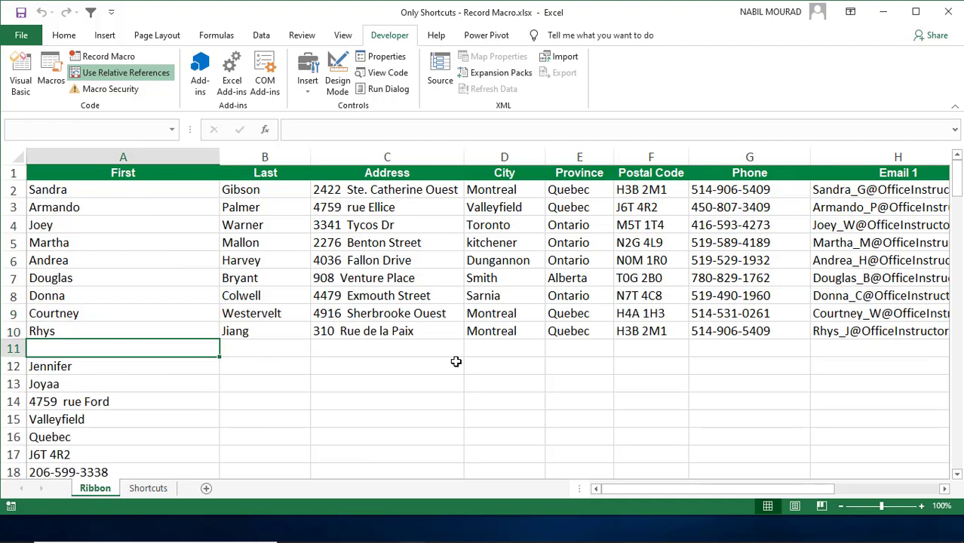
{"action": "key", "text": "ctrl+shift+t"}
{"action": "key", "text": "ctrl+shift+t"}
{"action": "key", "text": "ctrl+shift+t"}
{"action": "key", "text": "ctrl+shift+t"}
{"action": "key", "text": "ctrl+shift+t"}
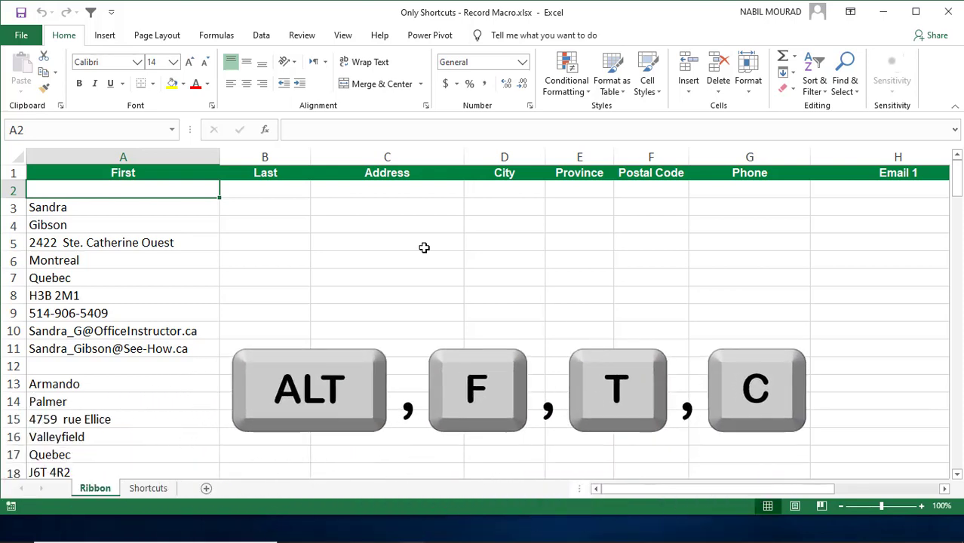
Step: Add the Developer tab to the ribbon of the reset workbook through the ribbon customization options
{"action": "key", "text": "alt+f"}
{"action": "key", "text": "t"}
{"action": "key", "text": "c"}
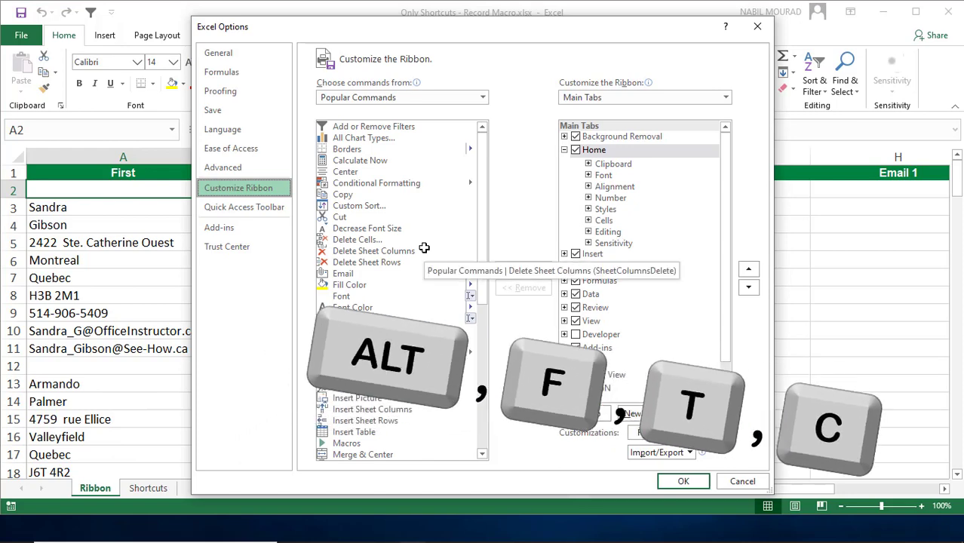
{"action": "left_click", "coordinate": [576, 334]}
{"action": "left_click", "coordinate": [683, 482]}
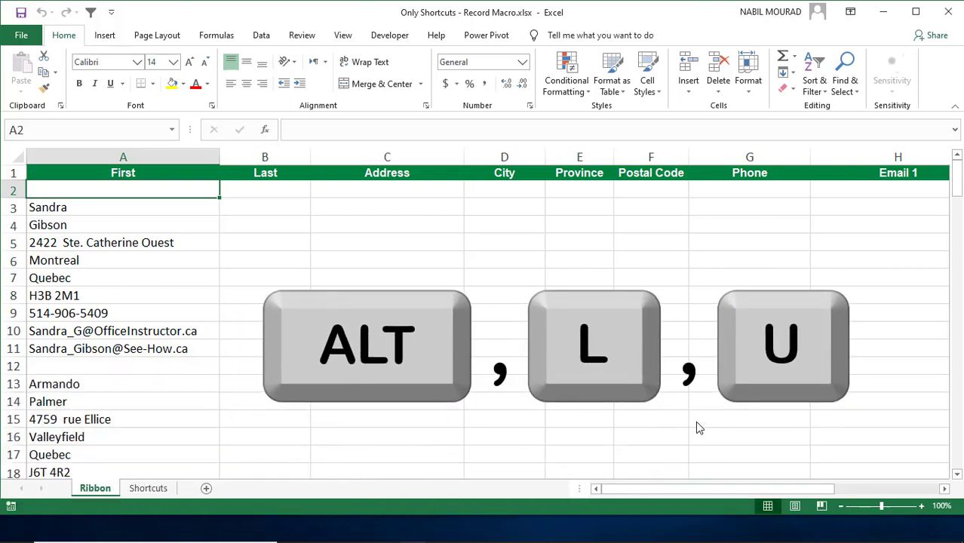
Step: Turn on relative references and start recording a macro named FixMyRecords, assigned to Ctrl+Shift+P and stored in This Workbook
{"action": "key", "text": "alt+l"}
{"action": "key", "text": "u"}
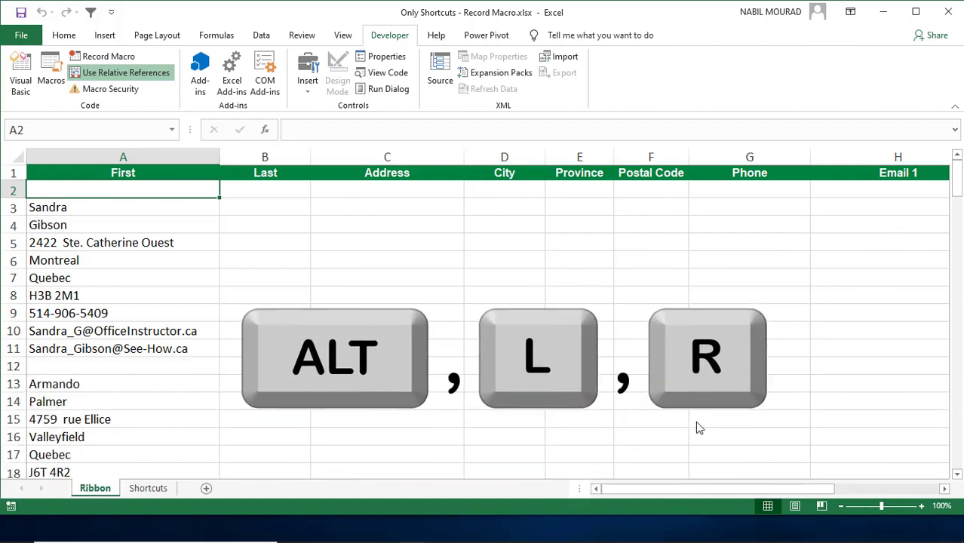
{"action": "key", "text": "alt+l"}
{"action": "key", "text": "r"}
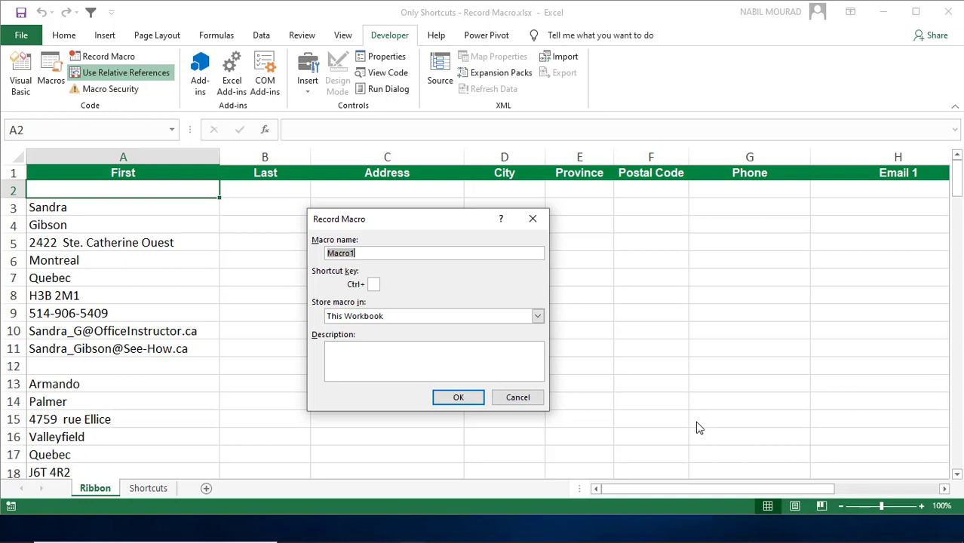
{"action": "type", "text": "FixMyRecords"}
{"action": "key", "text": "Tab"}
{"action": "type", "text": "P"}
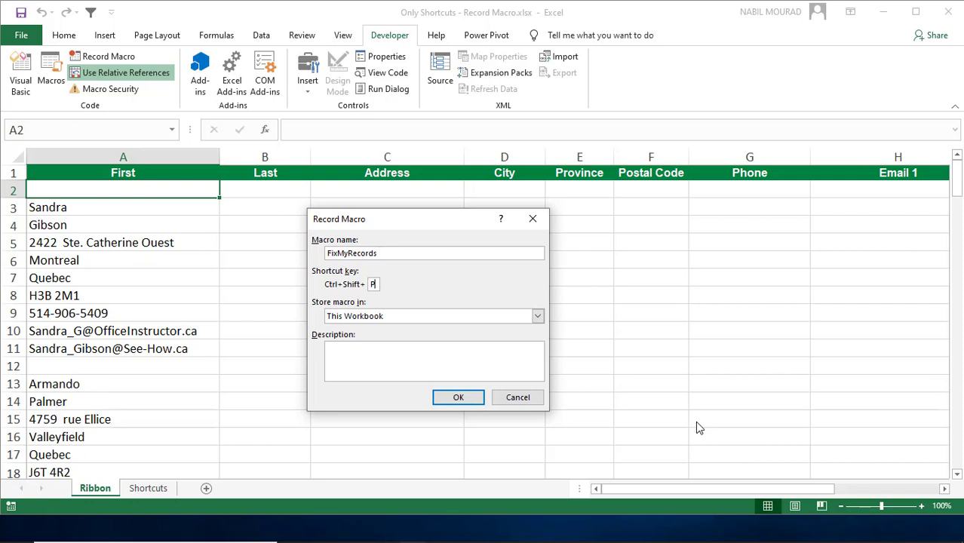
{"action": "key", "text": "Return"}
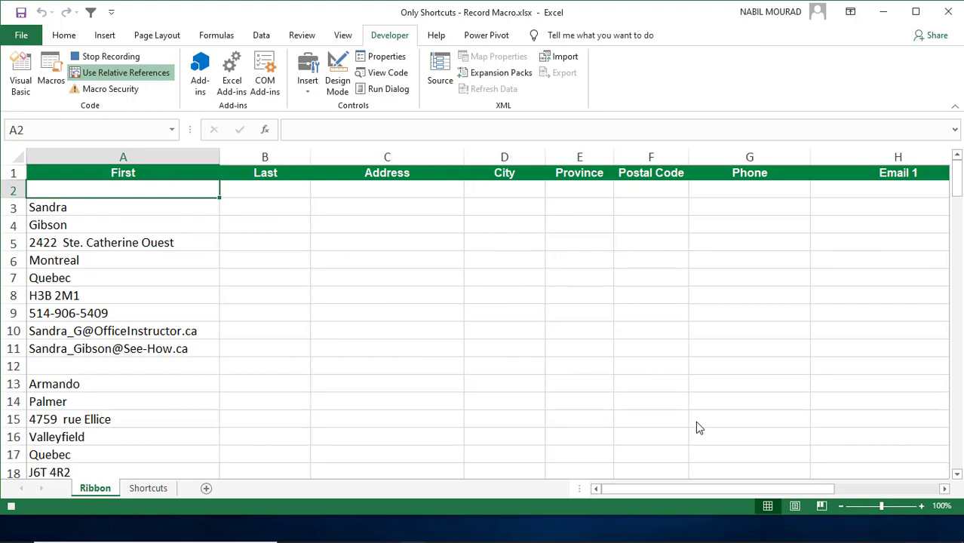
Step: Copy the first stacked contact record in A3:A11 and paste it transposed into row 2 starting at cell A2
{"action": "key", "text": "Down"}
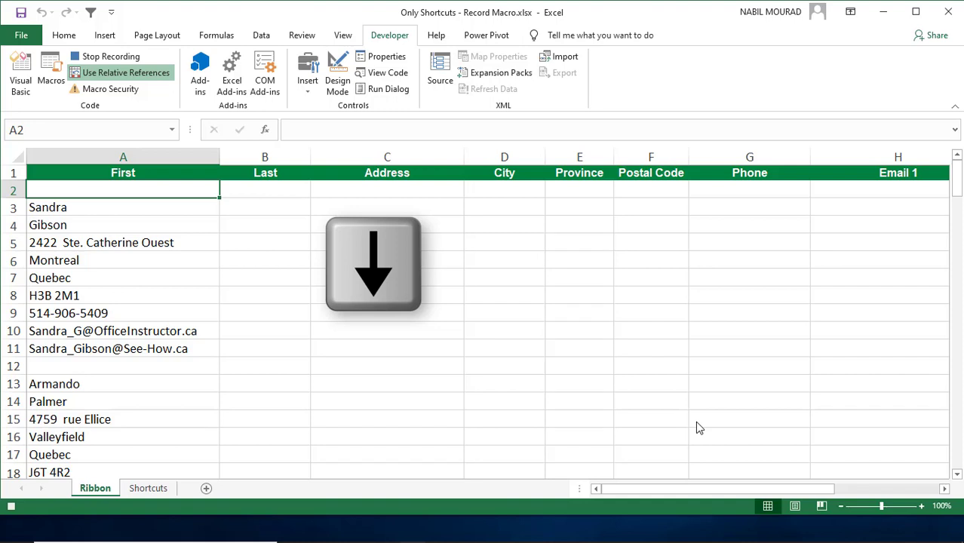
{"action": "key", "text": "Down"}
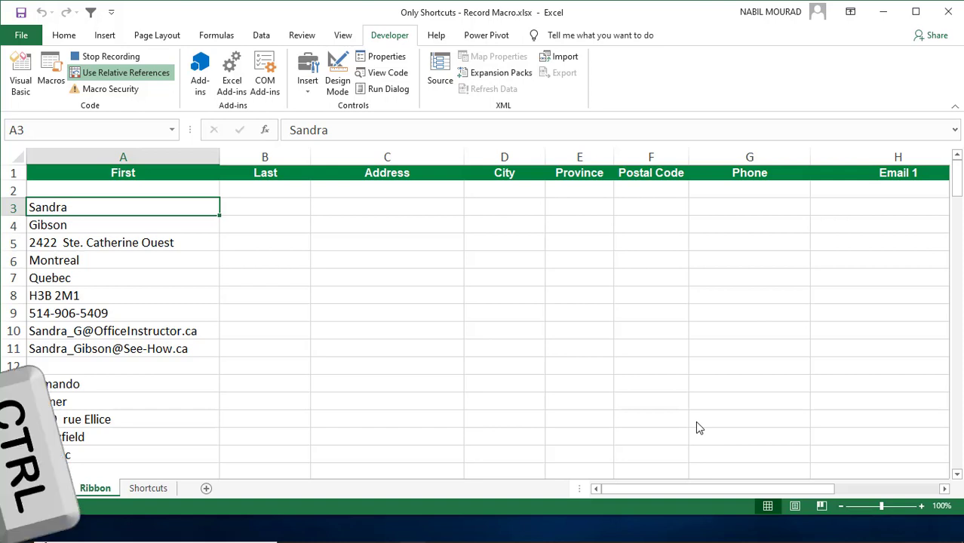
{"action": "key", "text": "ctrl+shift+Down"}
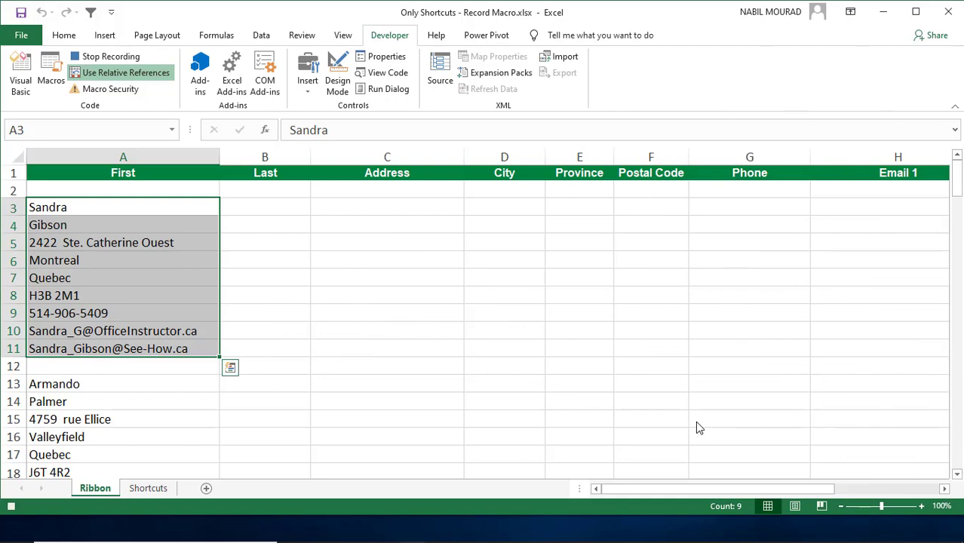
{"action": "key", "text": "ctrl+c"}
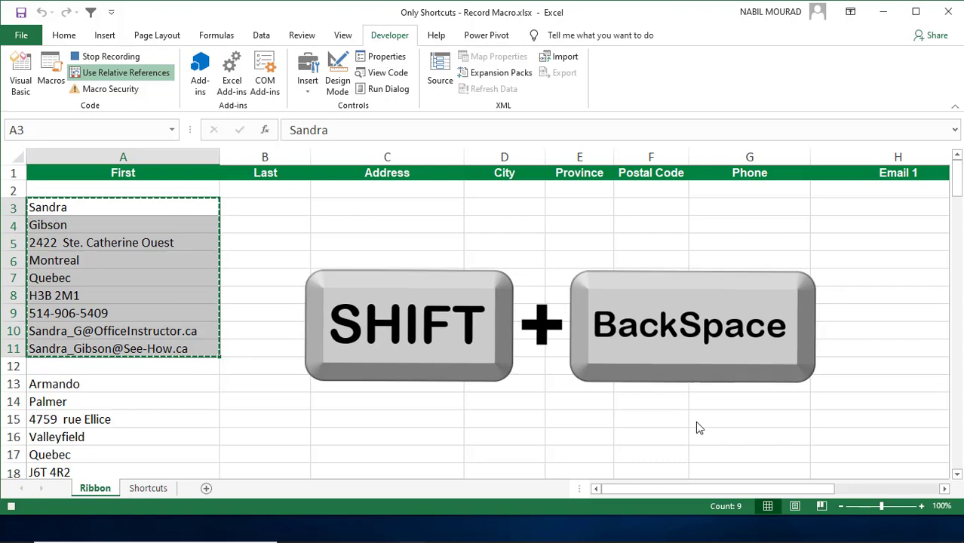
{"action": "key", "text": "shift+BackSpace"}
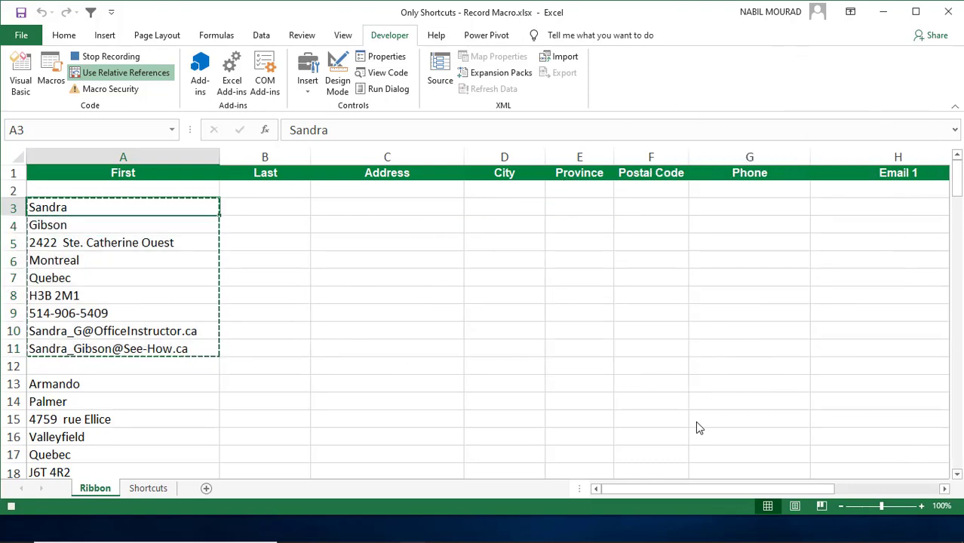
{"action": "key", "text": "Up"}
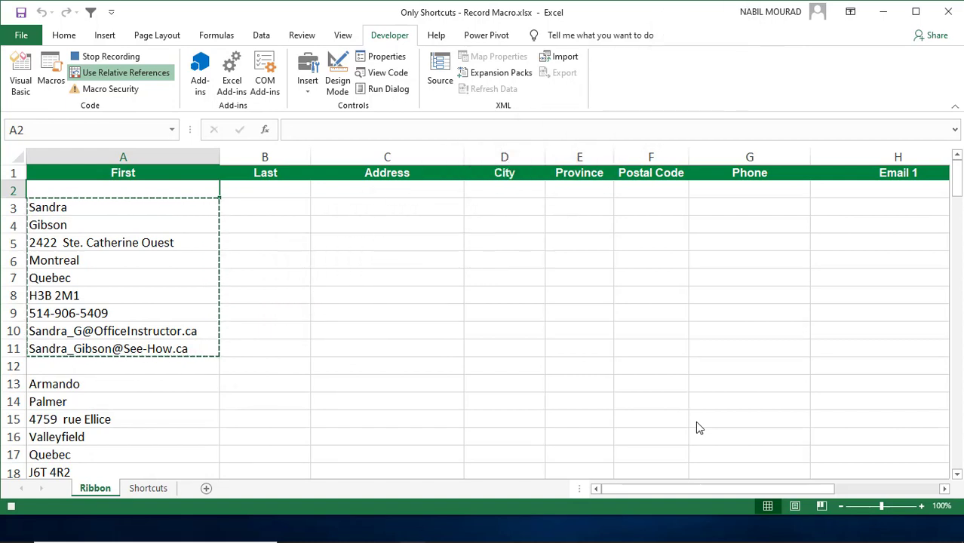
{"action": "key", "text": "alt+e"}
{"action": "key", "text": "s"}
{"action": "key", "text": "e"}
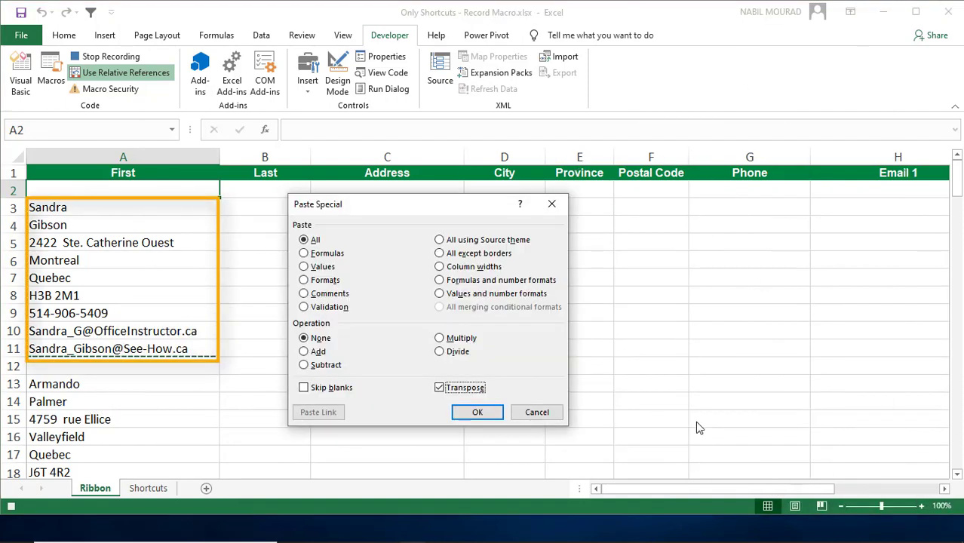
{"action": "key", "text": "Return"}
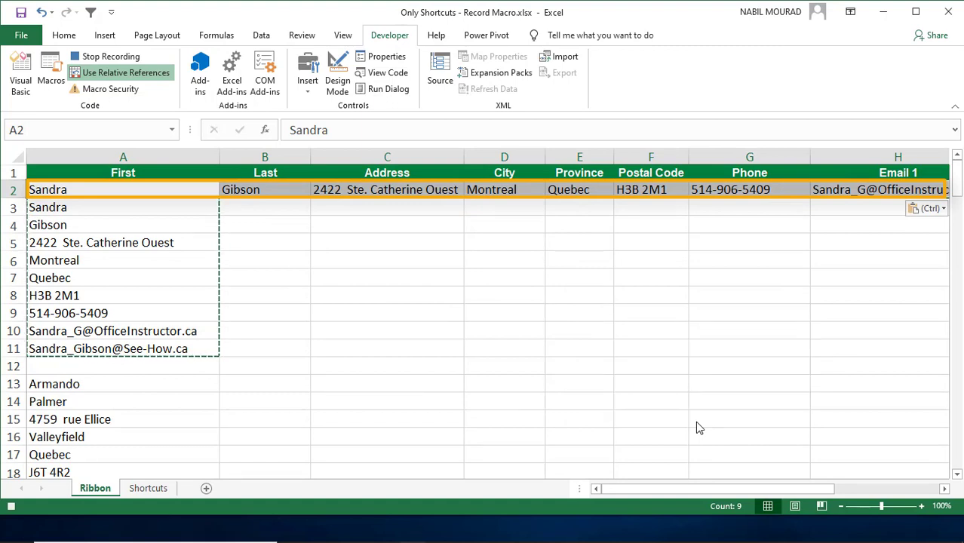
Step: Delete the entire rows 3 to 11 of the copied record and stop the macro recording with only cell A3 selected
{"action": "key", "text": "shift+BackSpace"}
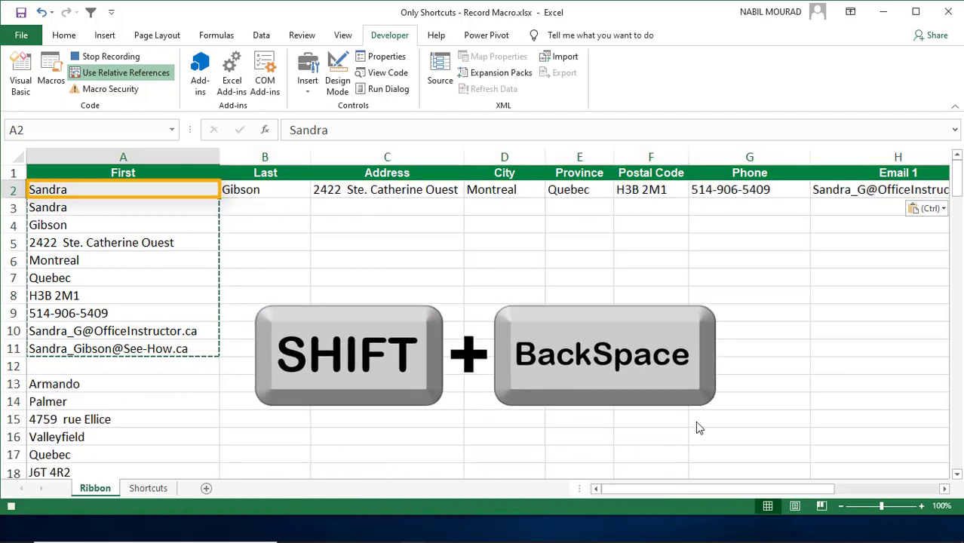
{"action": "key", "text": "Down"}
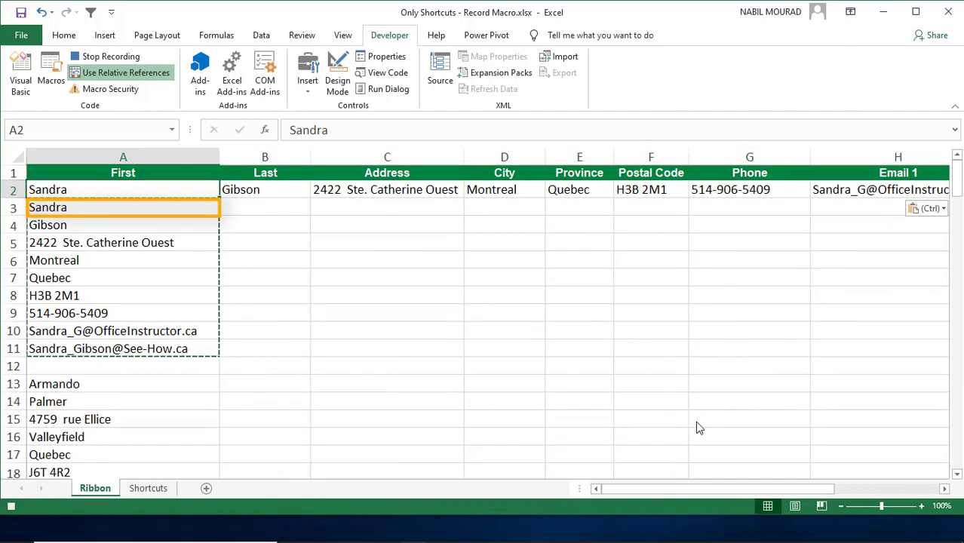
{"action": "key", "text": "Down"}
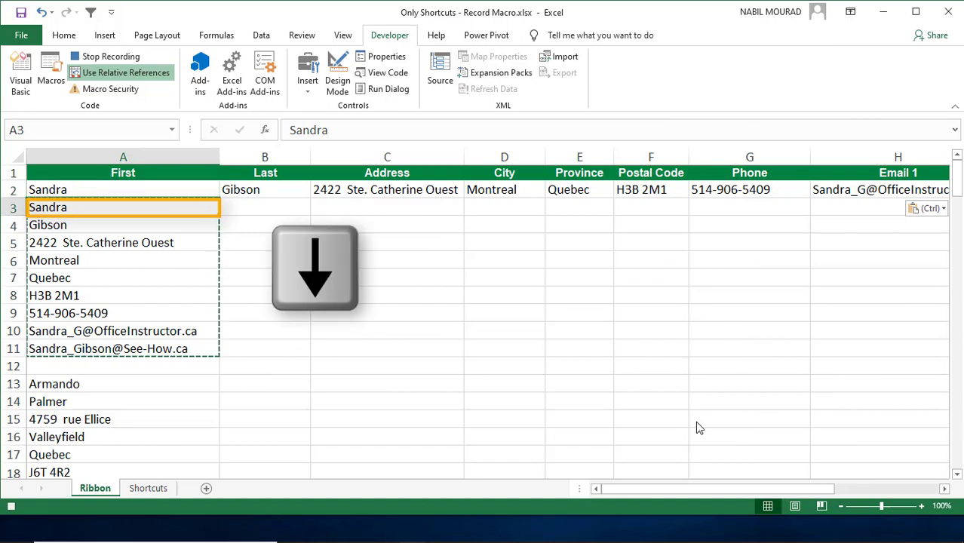
{"action": "key", "text": "ctrl+shift+Down"}
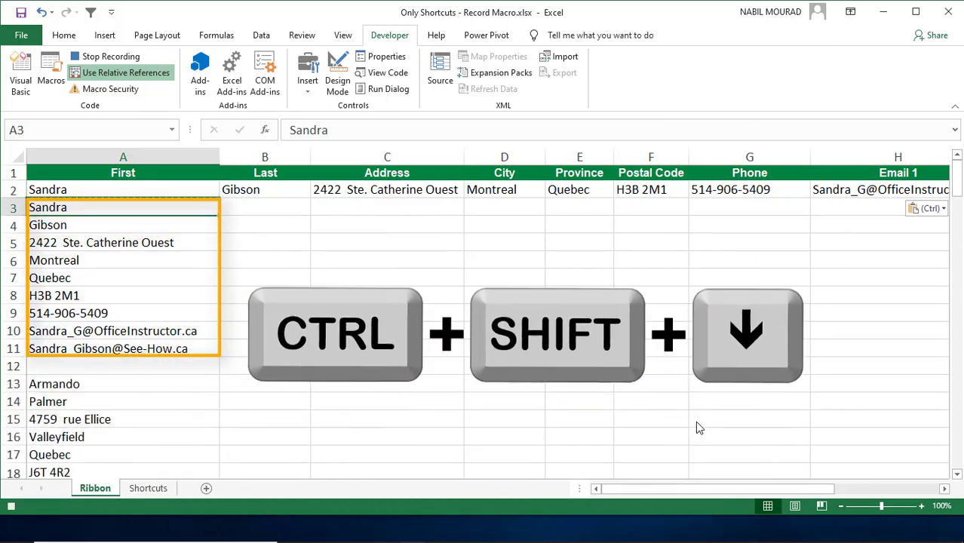
{"action": "key", "text": "ctrl+shift+Down"}
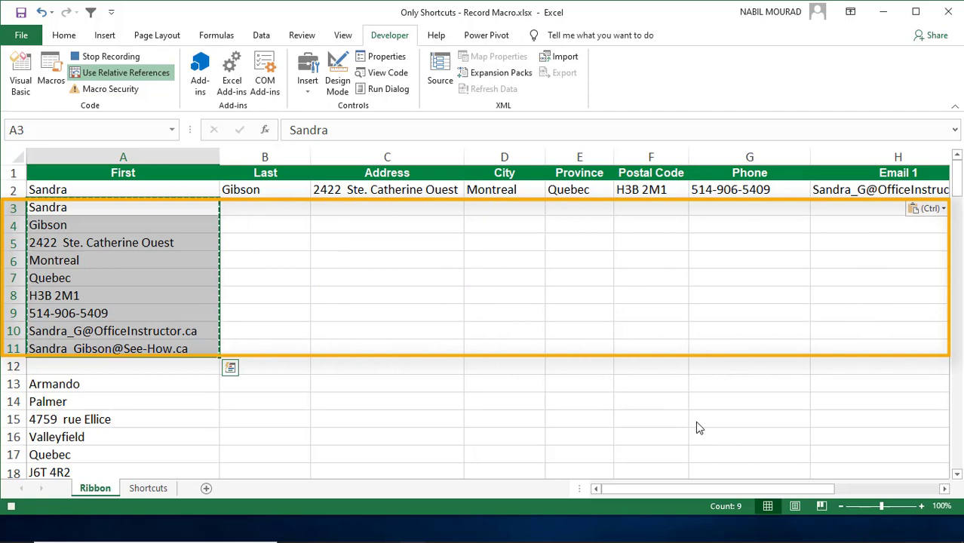
{"action": "key", "text": "shift+space"}
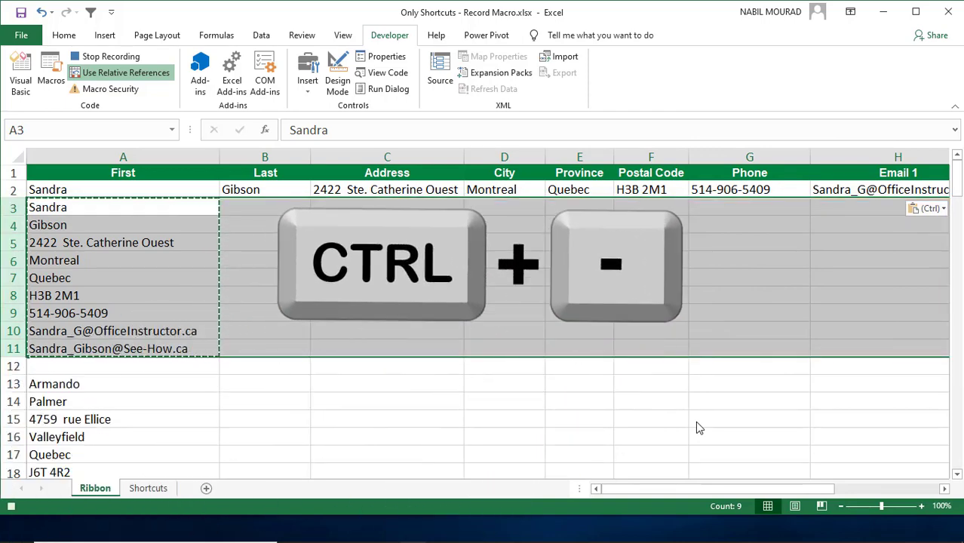
{"action": "key", "text": "ctrl+minus"}
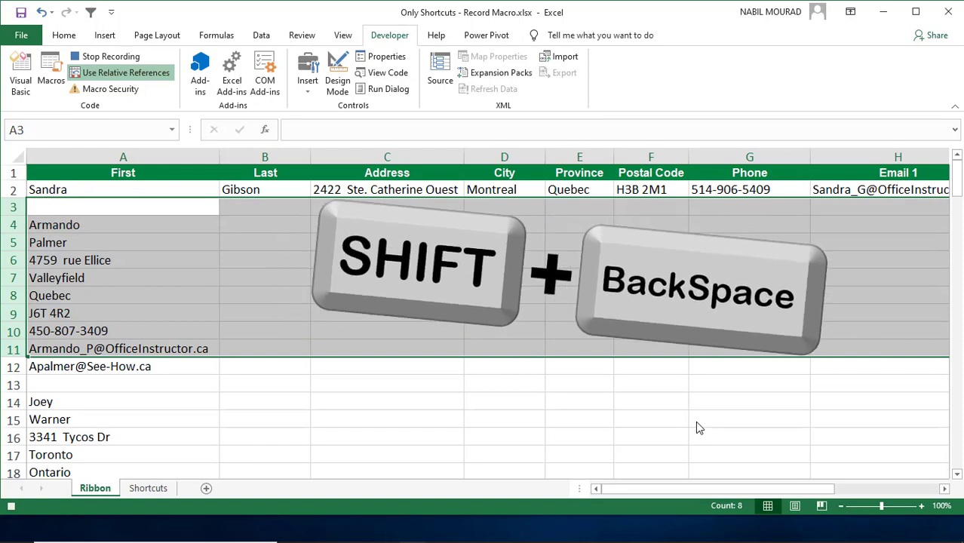
{"action": "key", "text": "shift+BackSpace"}
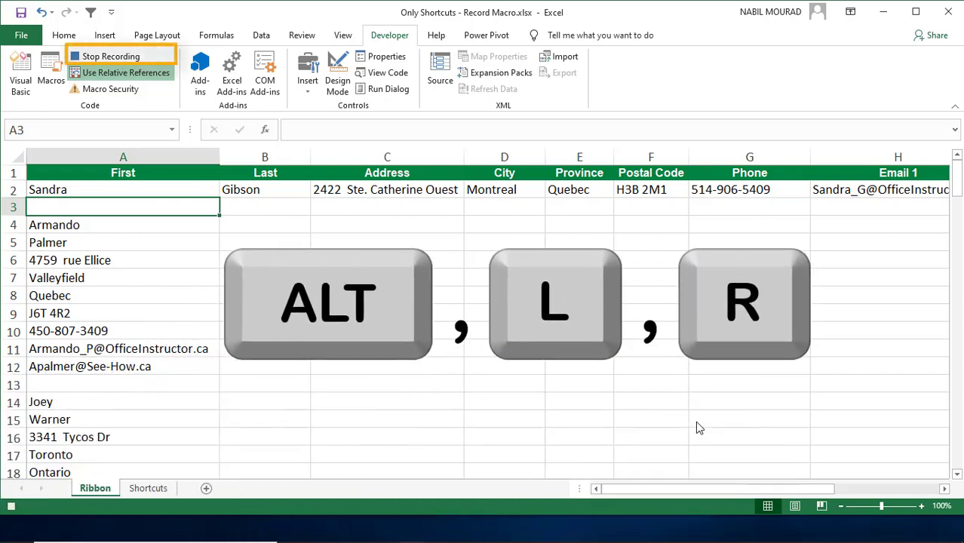
{"action": "key", "text": "alt+l"}
{"action": "key", "text": "r"}
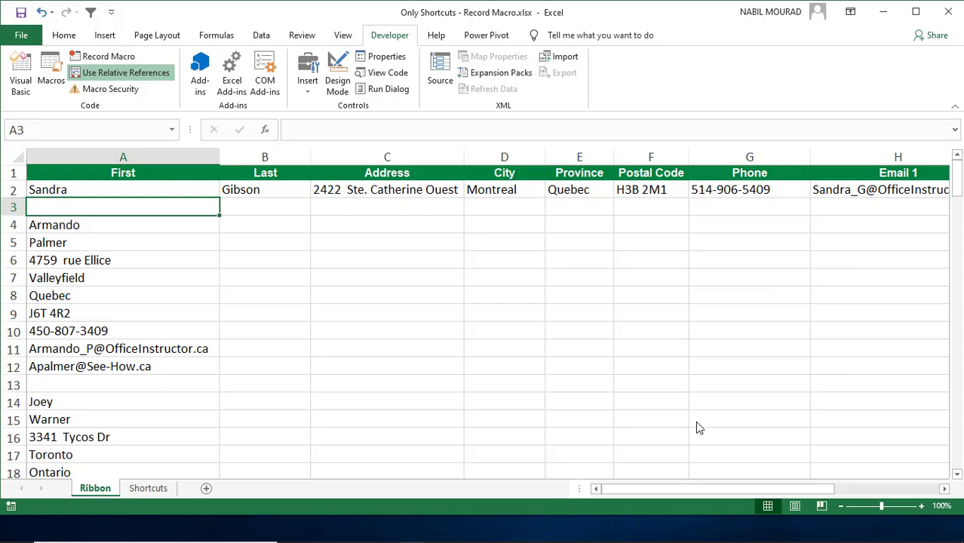
Step: Run the FixMyRecords macro six times from cell A3 to transpose the next stacked contact records into rows 3 to 8
{"action": "key", "text": "ctrl+shift+p"}
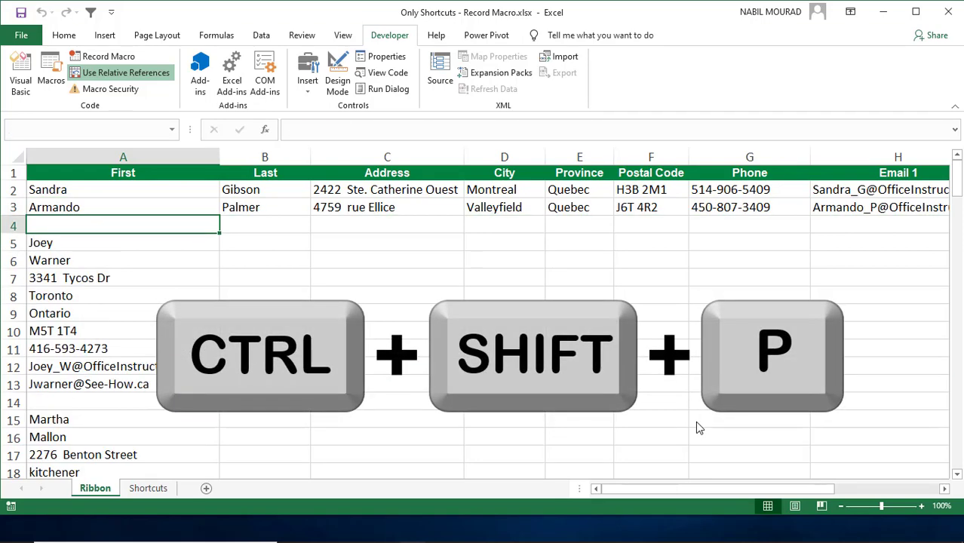
{"action": "key", "text": "ctrl+shift+p"}
{"action": "key", "text": "ctrl+shift+p"}
{"action": "key", "text": "ctrl+shift+p"}
{"action": "key", "text": "ctrl+shift+p"}
{"action": "key", "text": "ctrl+shift+p"}
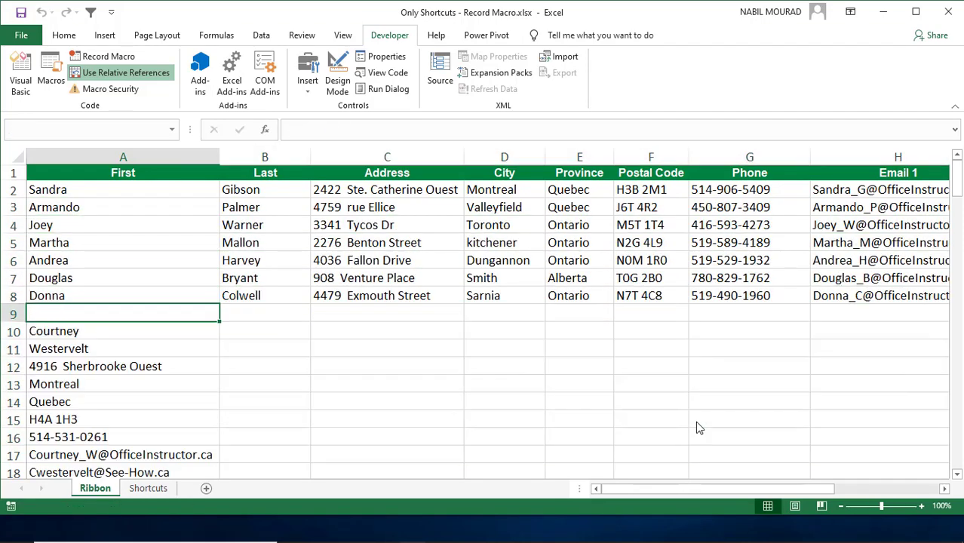